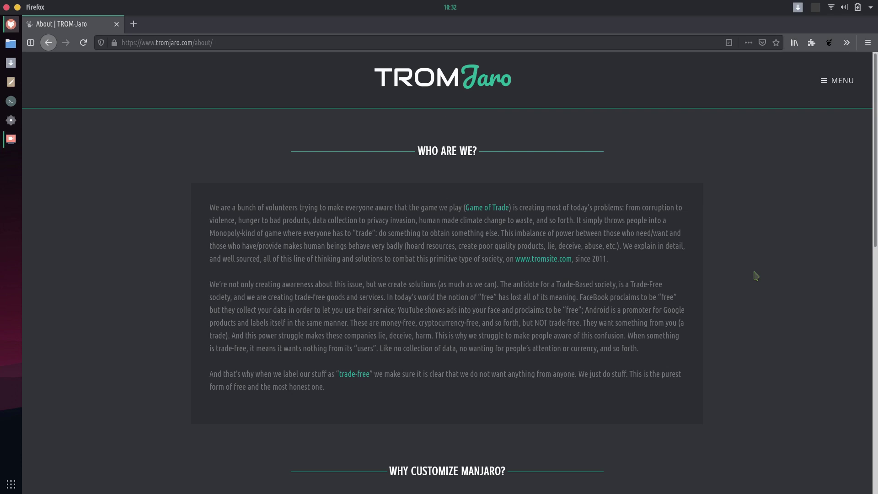
pyautogui.scroll(-3, 755, 275)
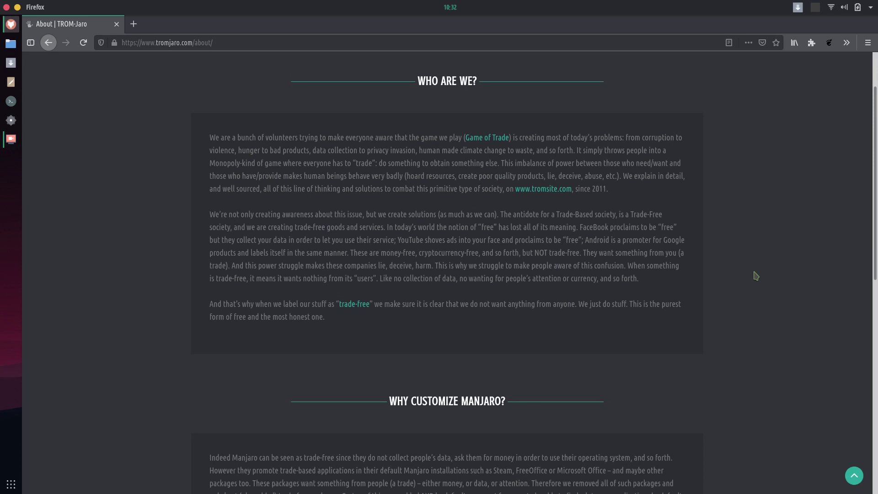
# Step: Scroll the About page down to 'WHY CUSTOMIZE MANJARO?', then quit Firefox
pyautogui.scroll(-2, 755, 275)
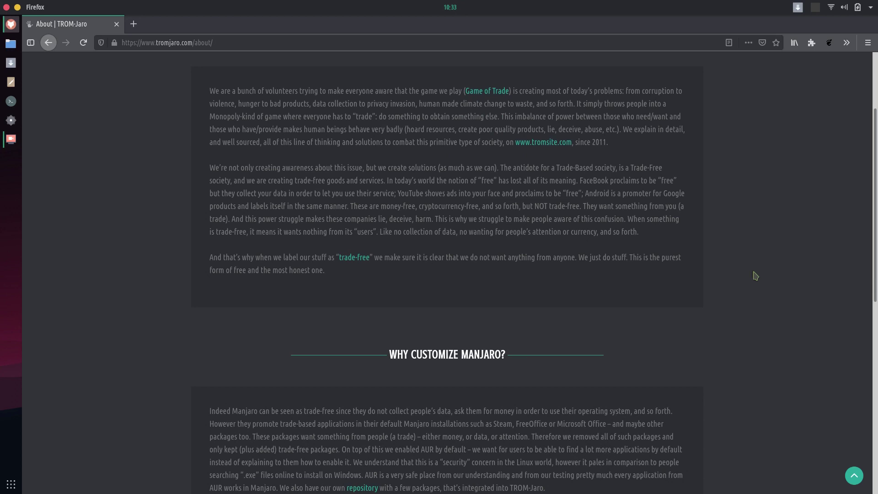
pyautogui.scroll(-2, 755, 275)
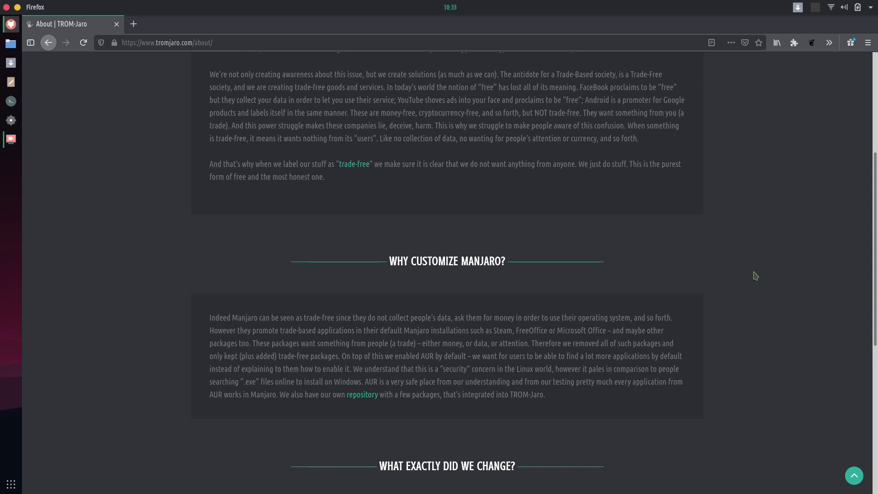
pyautogui.hotkey('ctrl', 'q')
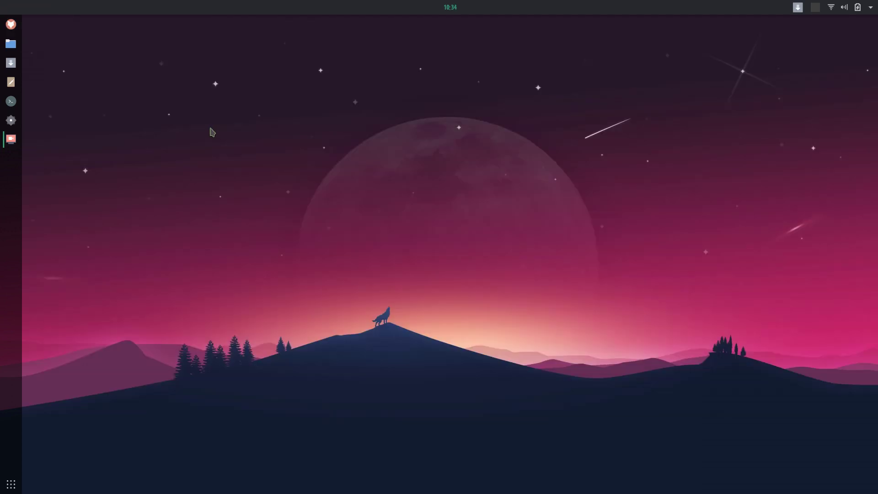
# Step: Launch Add/Remove Software from the System Tools folder and centre its window on the Featured list
pyautogui.click(11, 484)
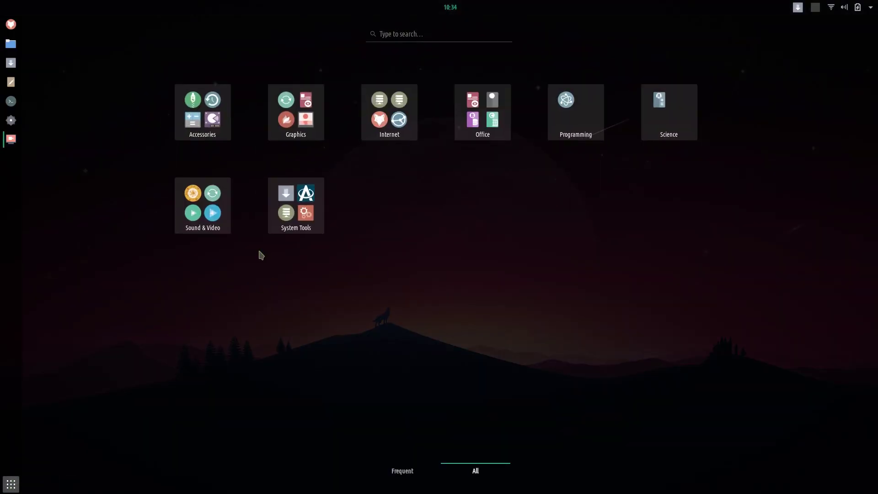
pyautogui.click(278, 230)
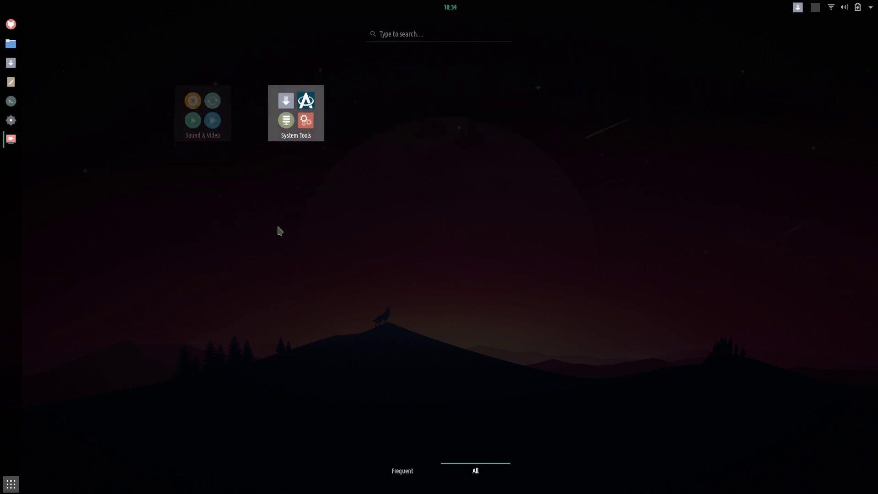
pyautogui.click(209, 201)
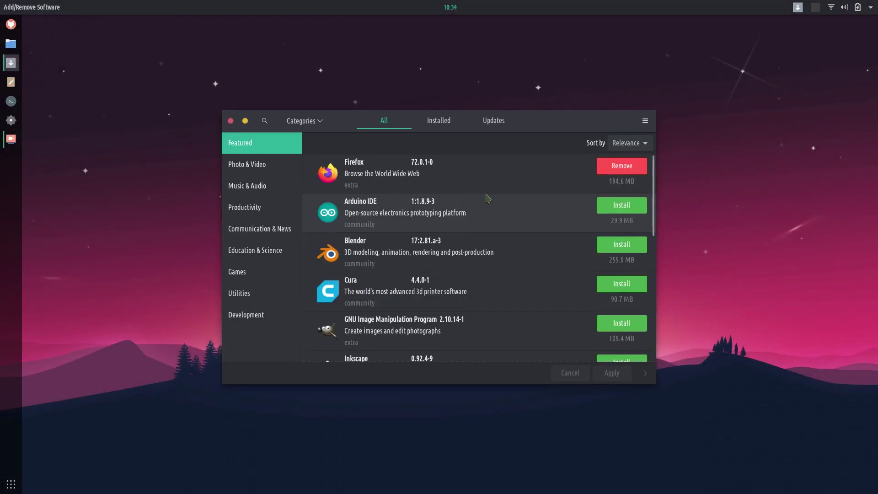
pyautogui.moveTo(536, 130); pyautogui.dragTo(581, 112)
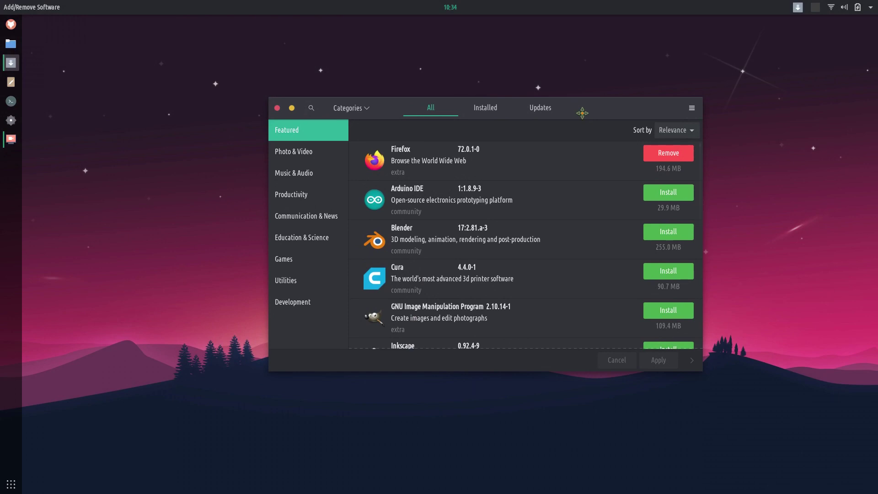
pyautogui.moveTo(582, 113); pyautogui.dragTo(565, 139)
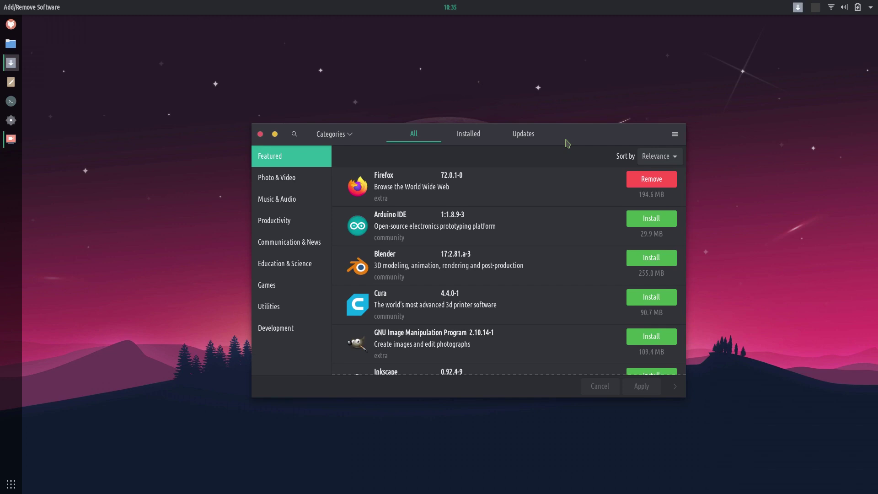
pyautogui.click(674, 134)
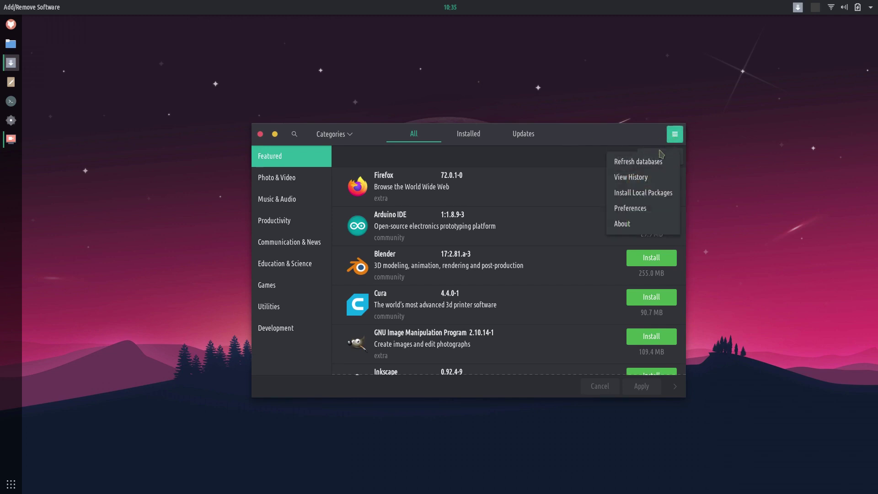
# Step: Authenticate into Pamac Preferences, check the AUR tab, then close Preferences and Pamac
pyautogui.click(622, 209)
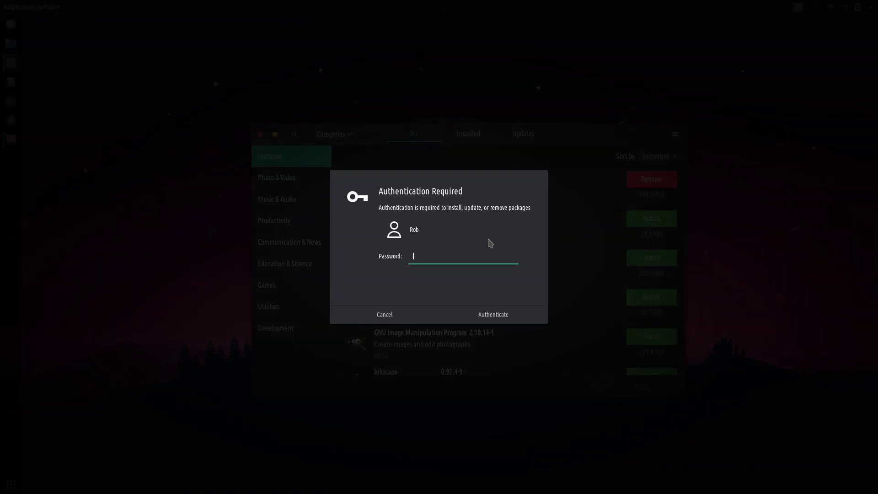
pyautogui.write('********')
pyautogui.press('Return')
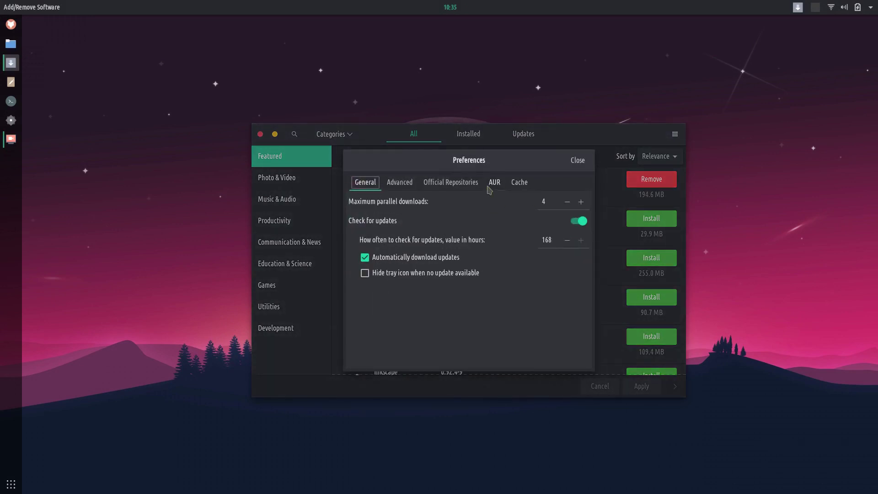
pyautogui.click(494, 182)
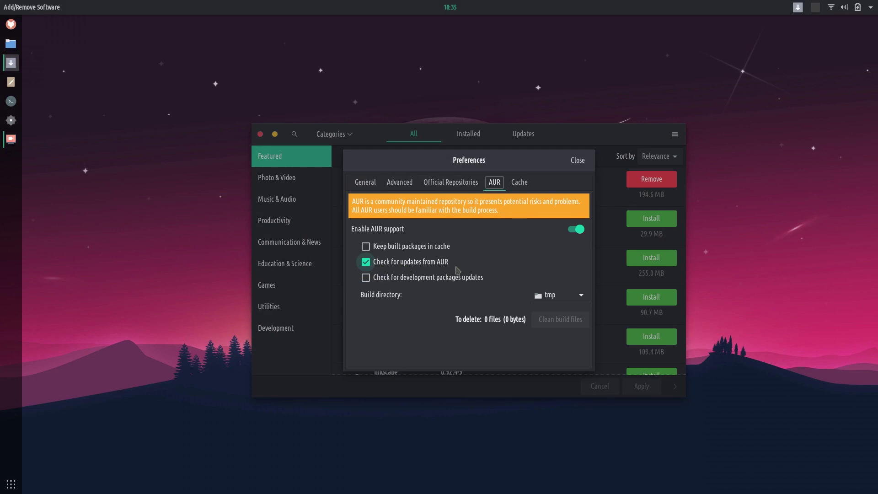
pyautogui.click(577, 160)
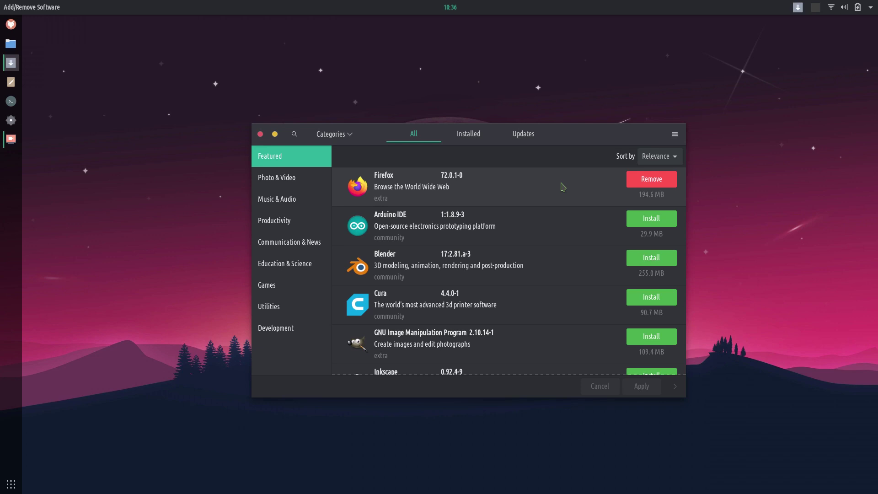
pyautogui.click(260, 134)
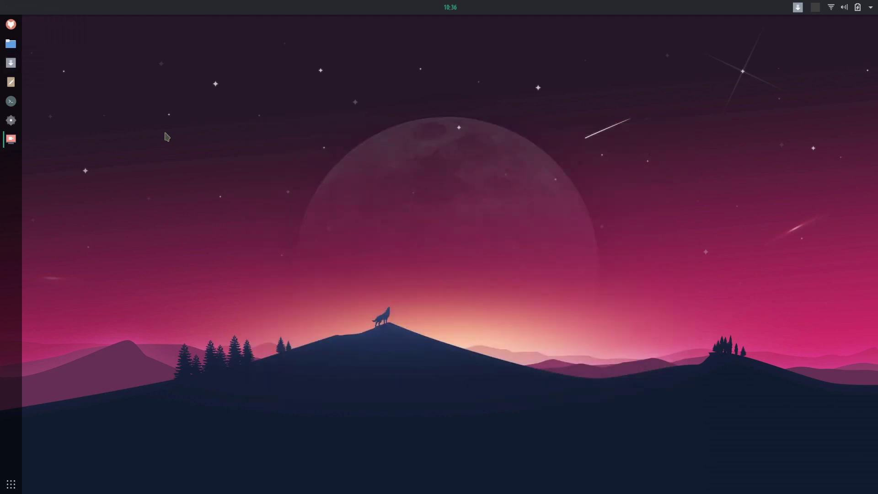
# Step: Browse the Accessories, Graphics, Internet and Office folders in the app grid
pyautogui.click(11, 484)
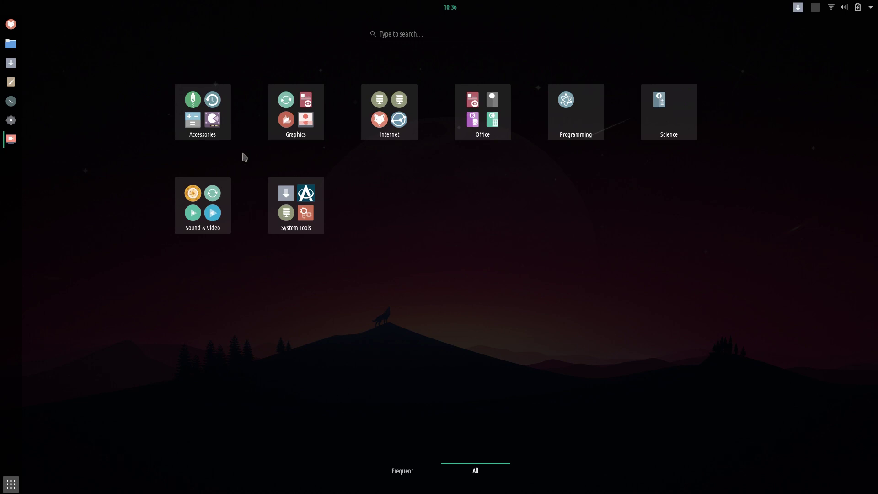
pyautogui.click(220, 132)
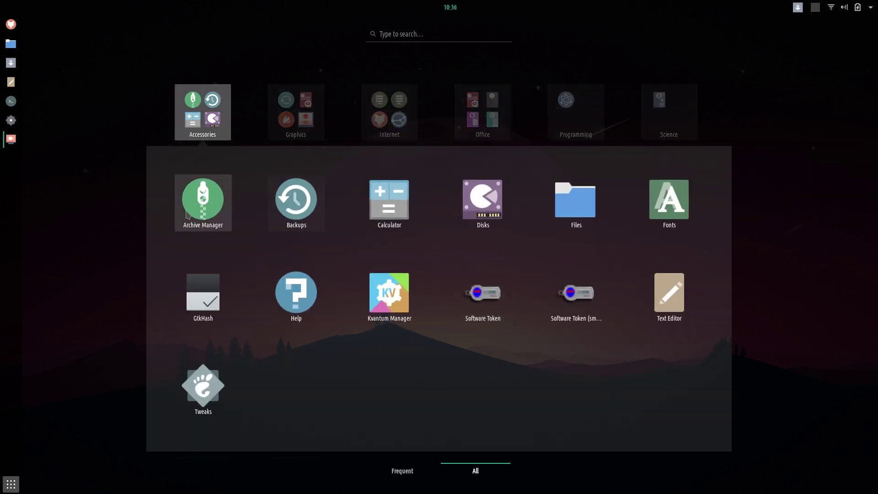
pyautogui.click(293, 107)
pyautogui.click(293, 106)
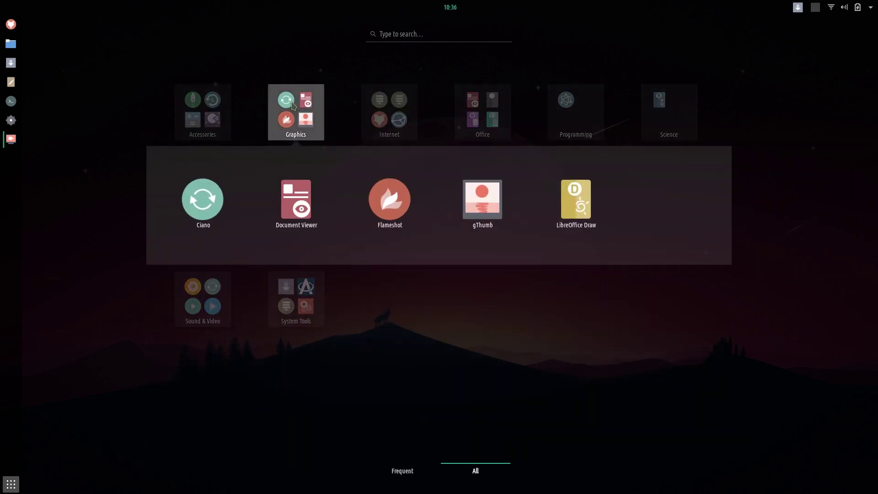
pyautogui.click(395, 134)
pyautogui.click(395, 134)
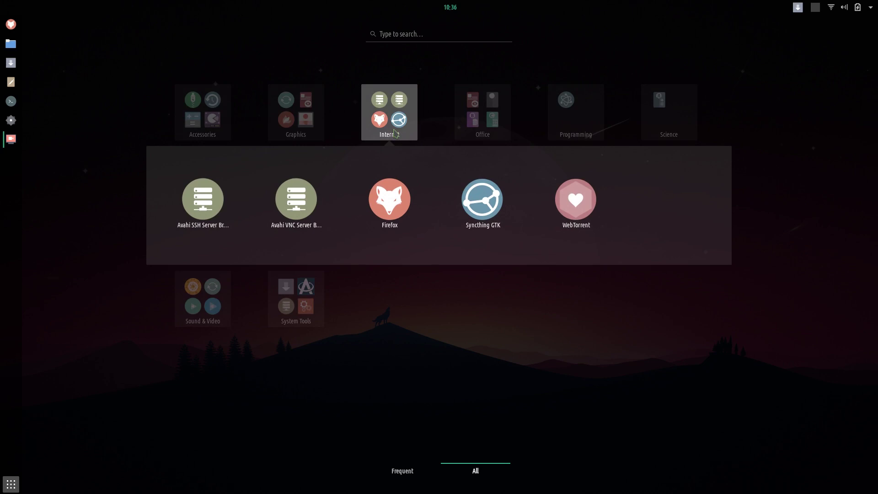
pyautogui.click(469, 132)
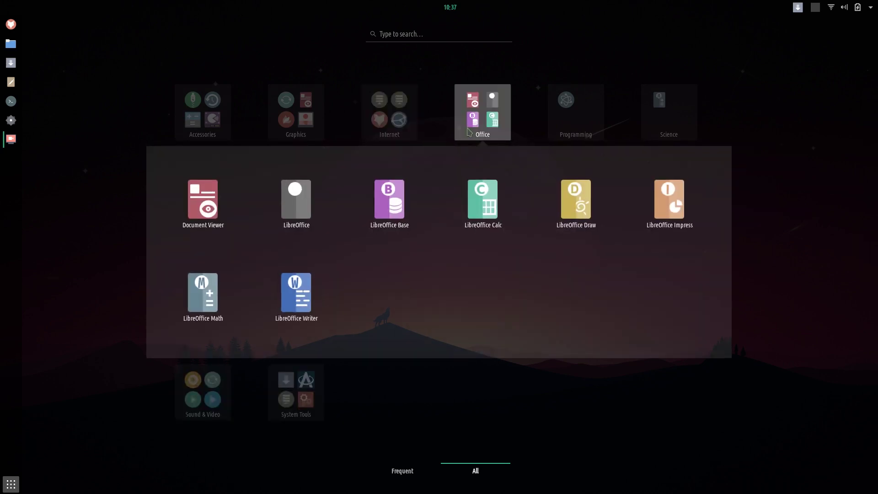
pyautogui.click(469, 133)
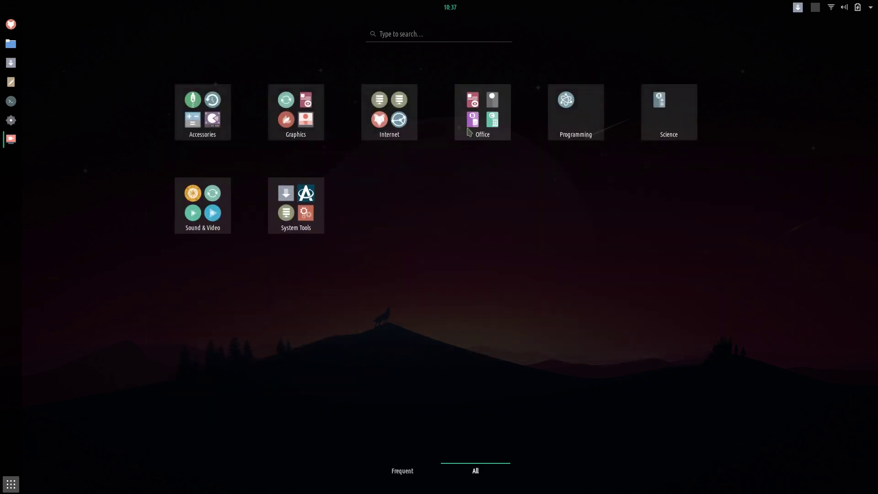
# Step: Look through the System Tools folder, then dismiss the app grid
pyautogui.click(297, 212)
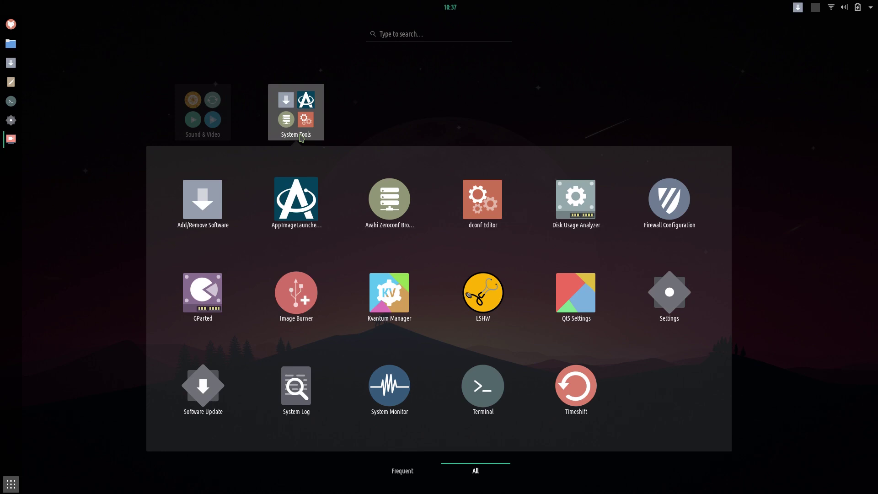
pyautogui.click(300, 135)
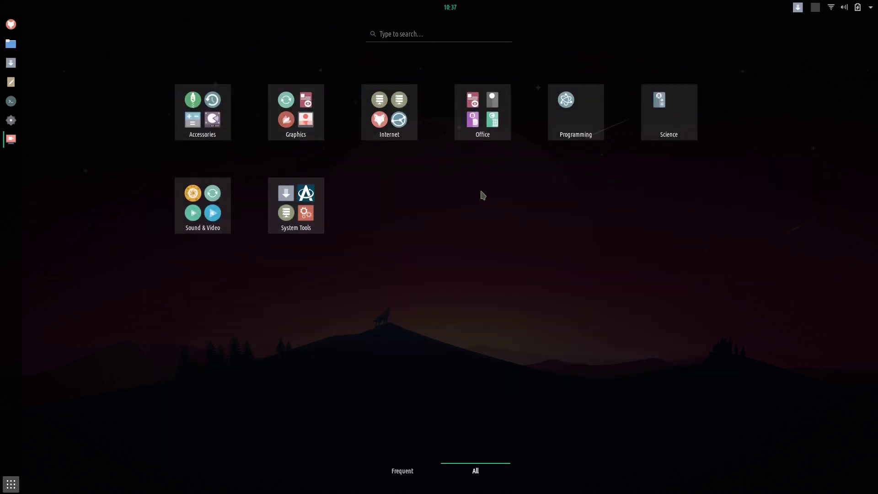
pyautogui.click(305, 231)
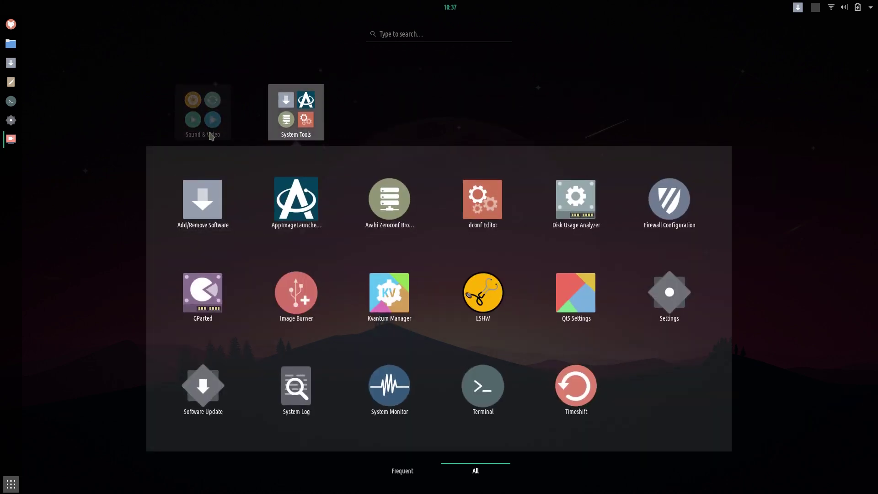
pyautogui.click(211, 136)
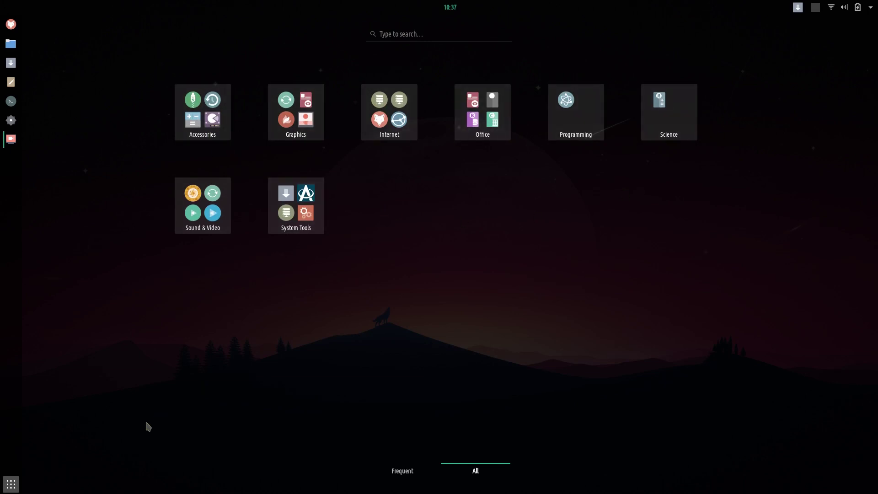
pyautogui.click(11, 484)
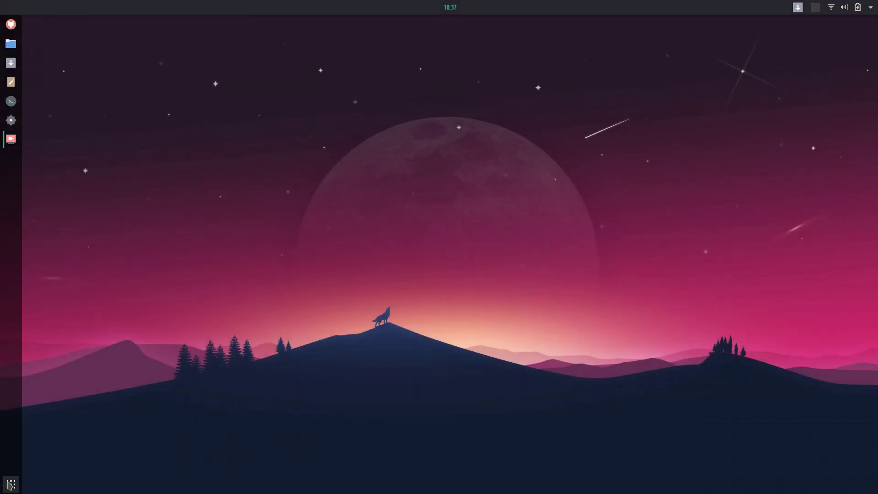
# Step: View Settings Details: GNOME 3.34.2, 64-bit Manjaro Linux, 7.5 GiB memory
pyautogui.click(11, 120)
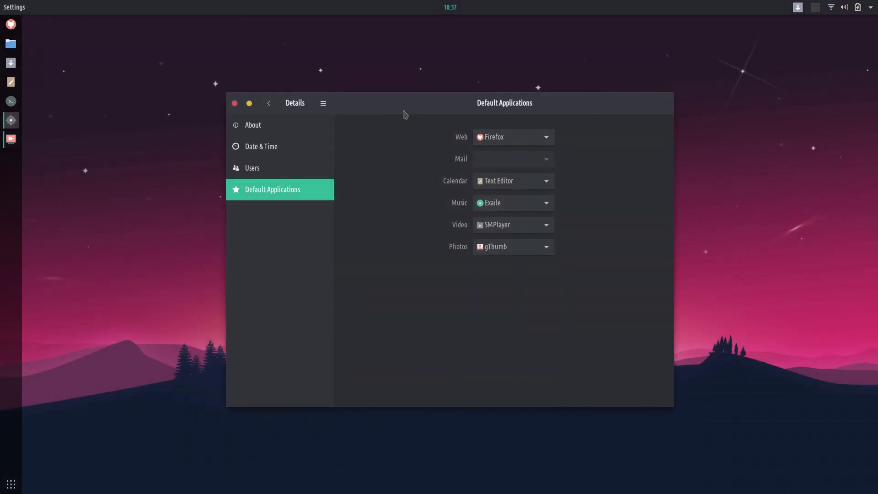
pyautogui.moveTo(403, 110); pyautogui.dragTo(384, 106)
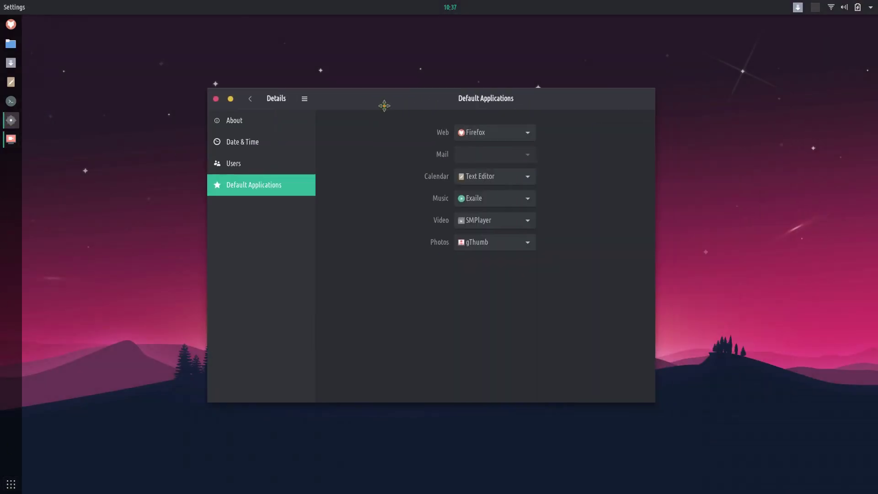
pyautogui.click(250, 99)
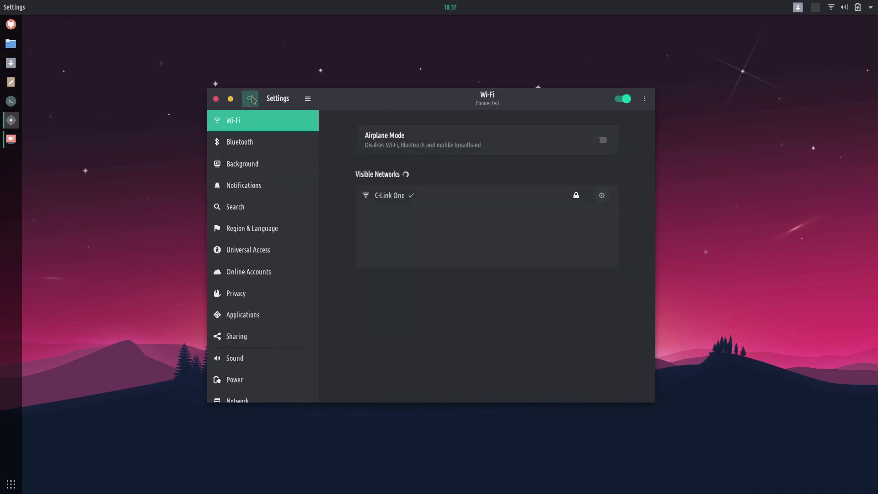
pyautogui.scroll(-3, 261, 308)
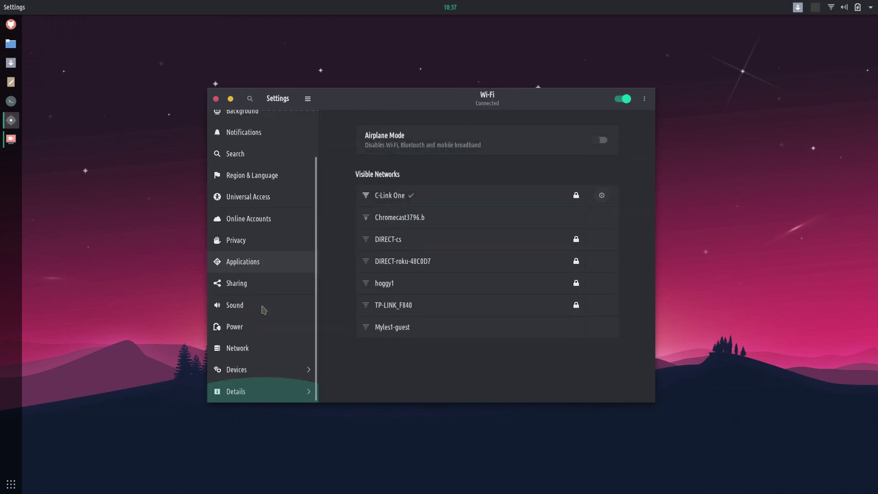
pyautogui.click(265, 395)
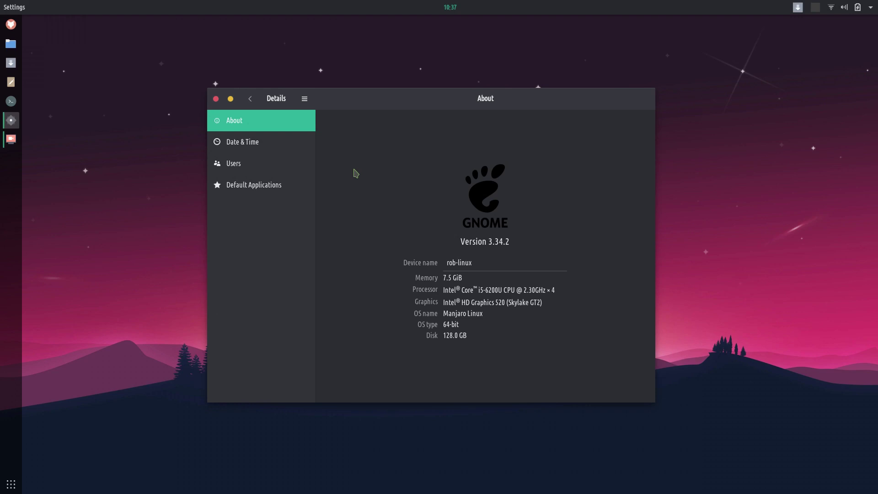
pyautogui.click(250, 99)
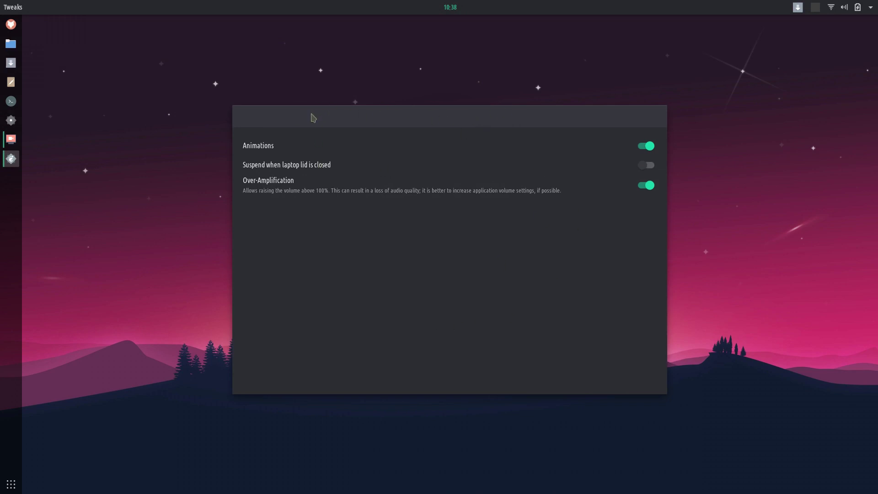
# Step: Reposition the Tweaks window, maximize it from the title-bar menu, and show the Appearance page
pyautogui.moveTo(311, 118); pyautogui.dragTo(474, 104)
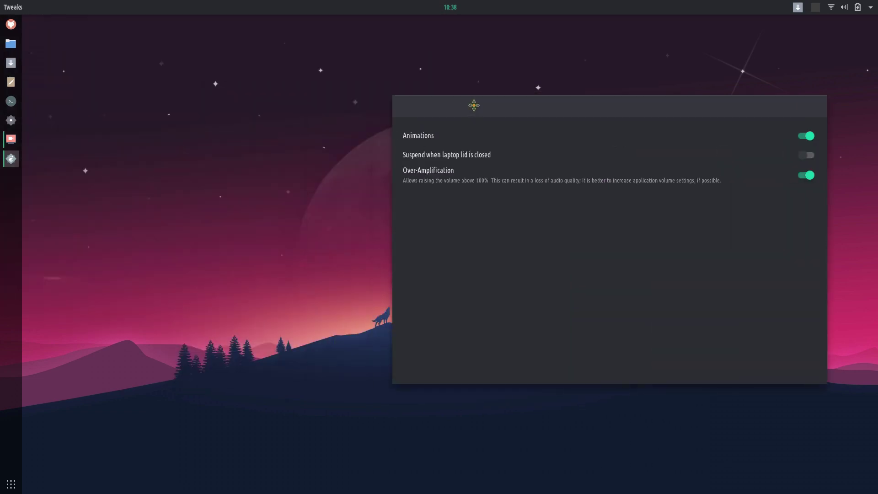
pyautogui.moveTo(408, 108); pyautogui.dragTo(276, 109)
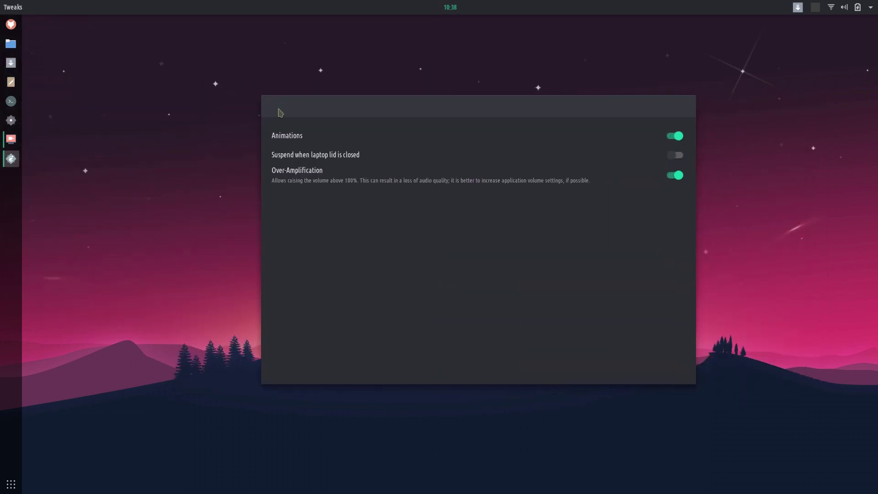
pyautogui.moveTo(466, 112)
pyautogui.mouseDown()
pyautogui.moveTo(451, 143)
pyautogui.moveTo(460, 102)
pyautogui.mouseUp()
pyautogui.rightClick(460, 104)
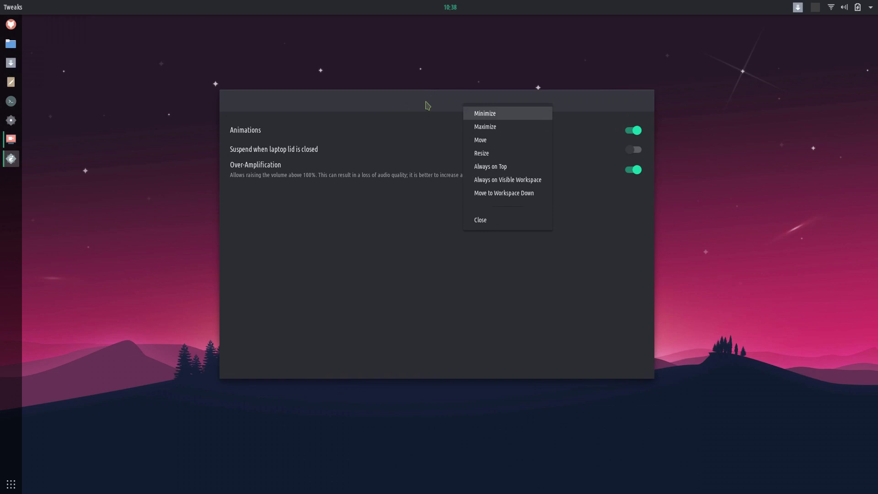
pyautogui.click(484, 128)
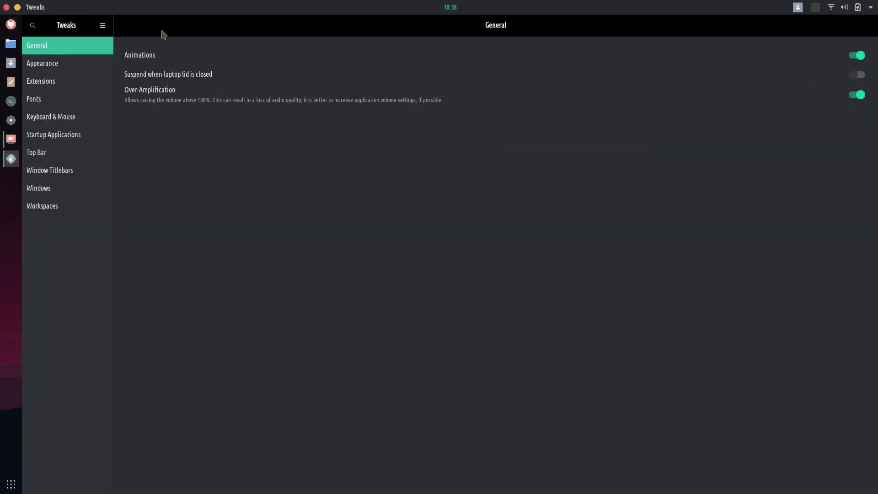
pyautogui.rightClick(288, 31)
pyautogui.click(320, 55)
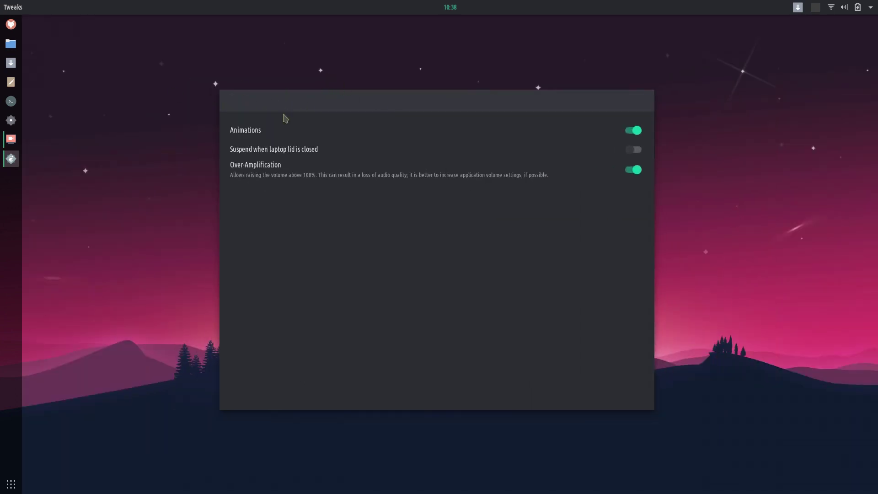
pyautogui.moveTo(462, 106)
pyautogui.mouseDown()
pyautogui.moveTo(504, 97)
pyautogui.moveTo(478, 105)
pyautogui.mouseUp()
pyautogui.rightClick(479, 106)
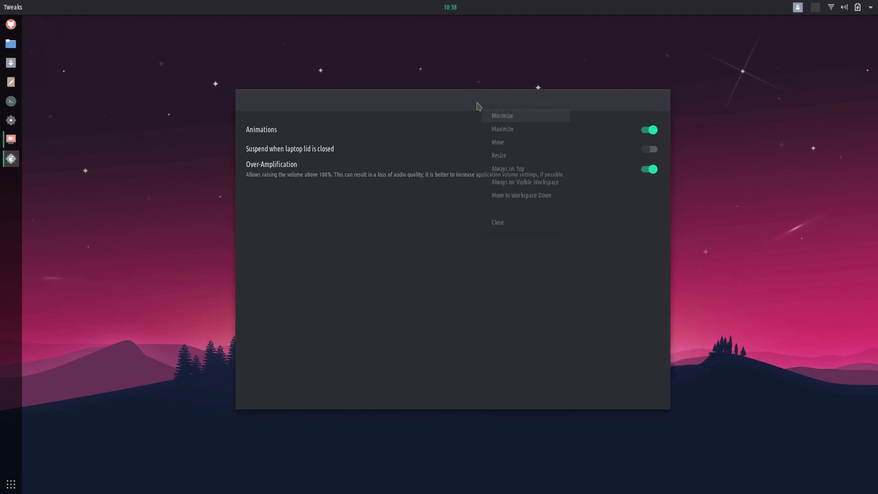
pyautogui.click(507, 128)
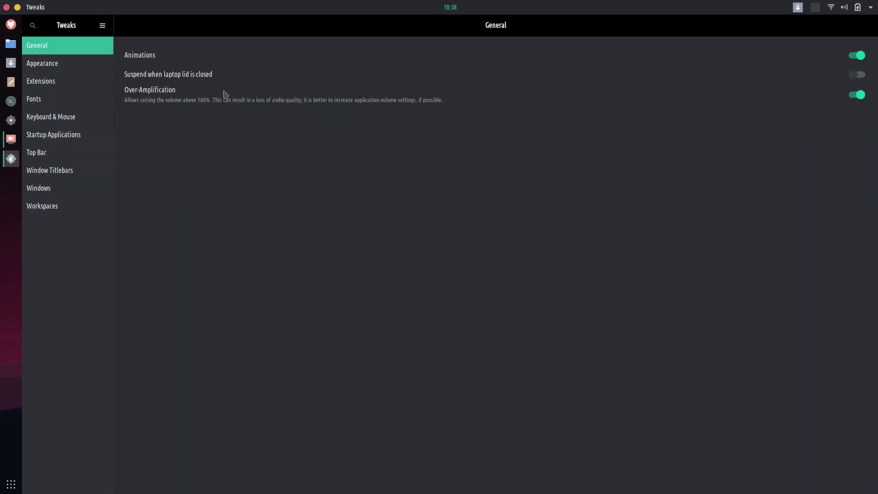
pyautogui.click(46, 63)
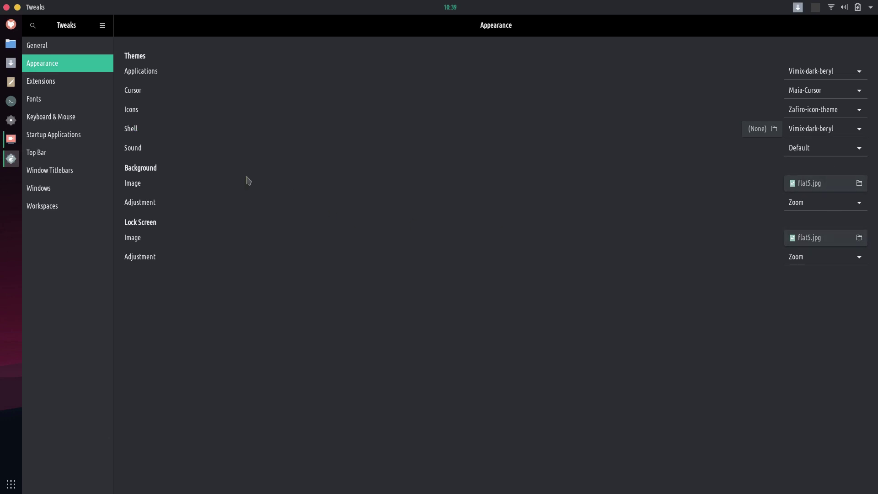
# Step: After reviewing Appearance (Vimix-dark-beryl, Zafiro icons, flat5.jpg), show the Tweaks Extensions list
pyautogui.click(49, 83)
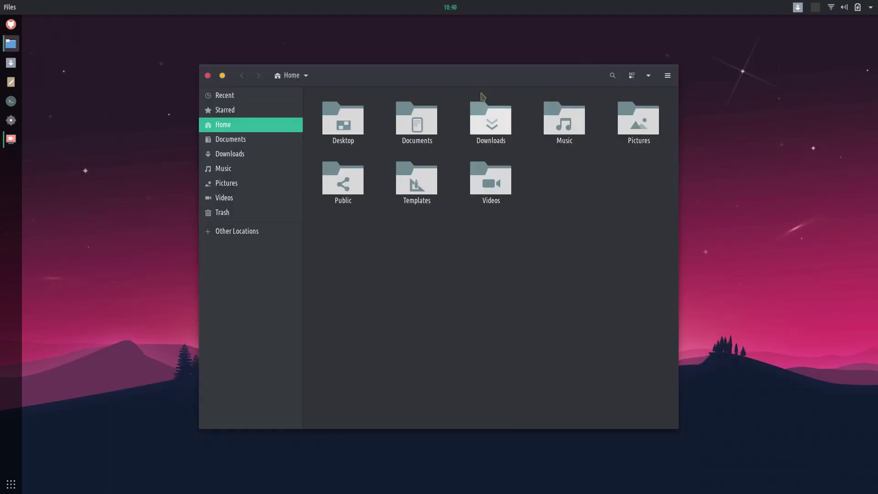
# Step: Move the Files window, close and reopen it with Super+E, then close it again
pyautogui.moveTo(438, 78); pyautogui.dragTo(455, 46)
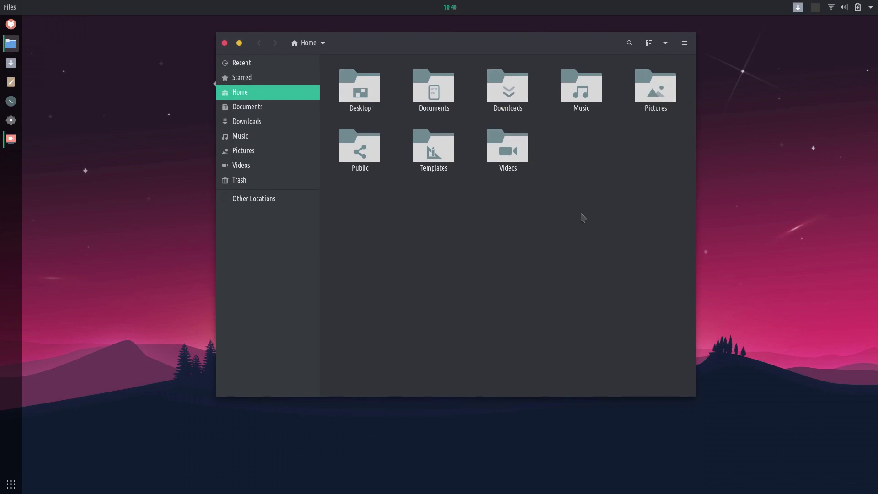
pyautogui.hotkey('ctrl', 'w')
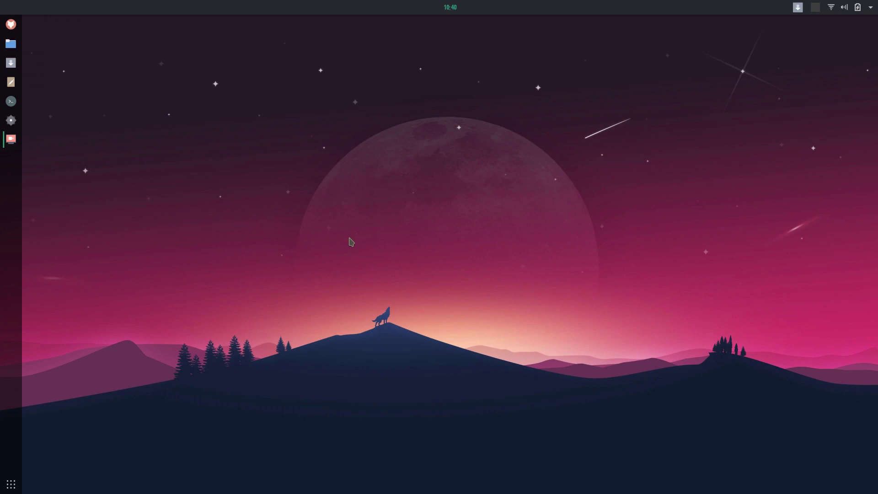
pyautogui.press('super+e')
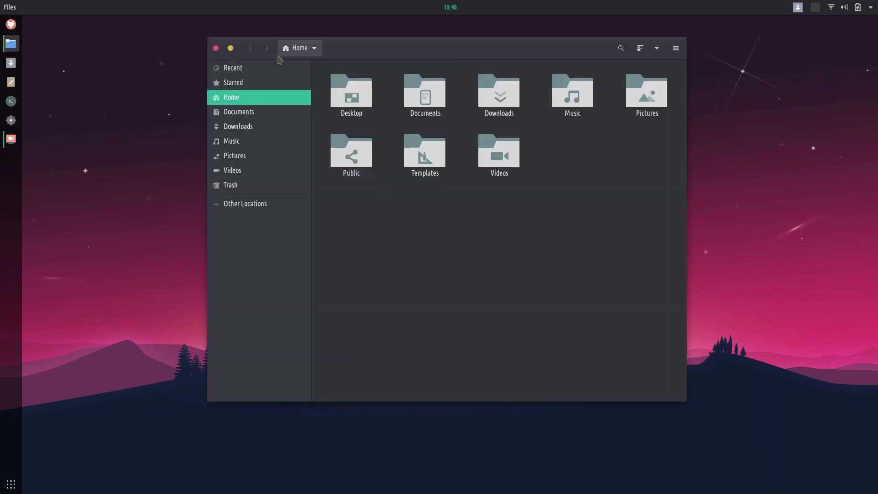
pyautogui.click(216, 48)
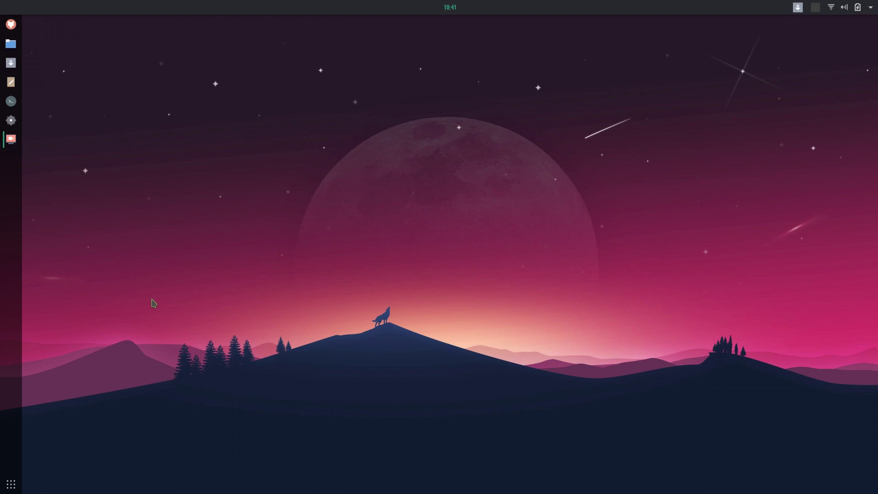
pyautogui.click(11, 486)
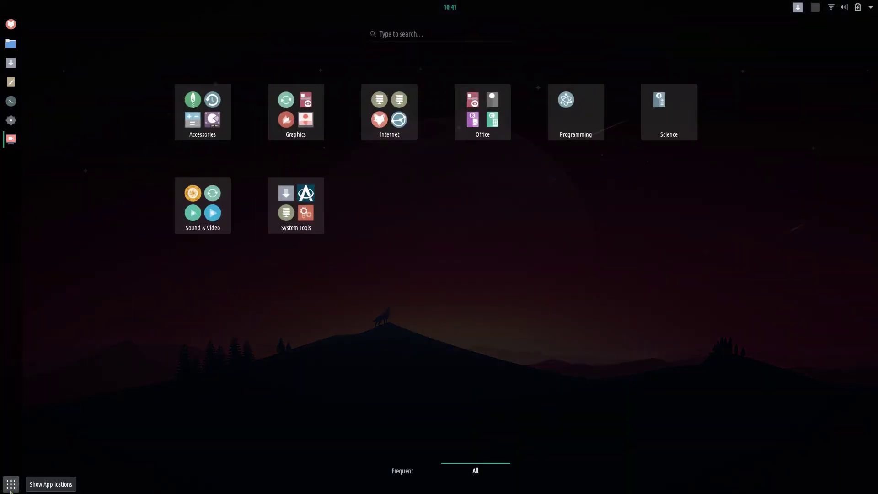
pyautogui.click(11, 486)
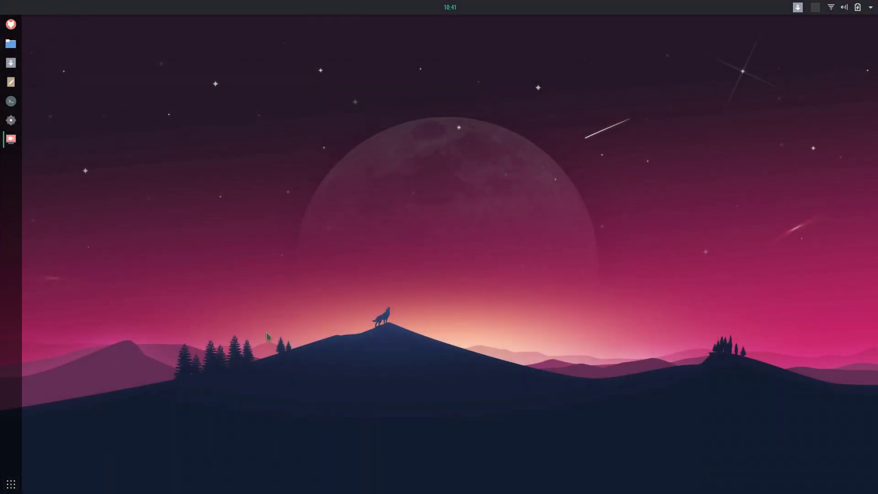